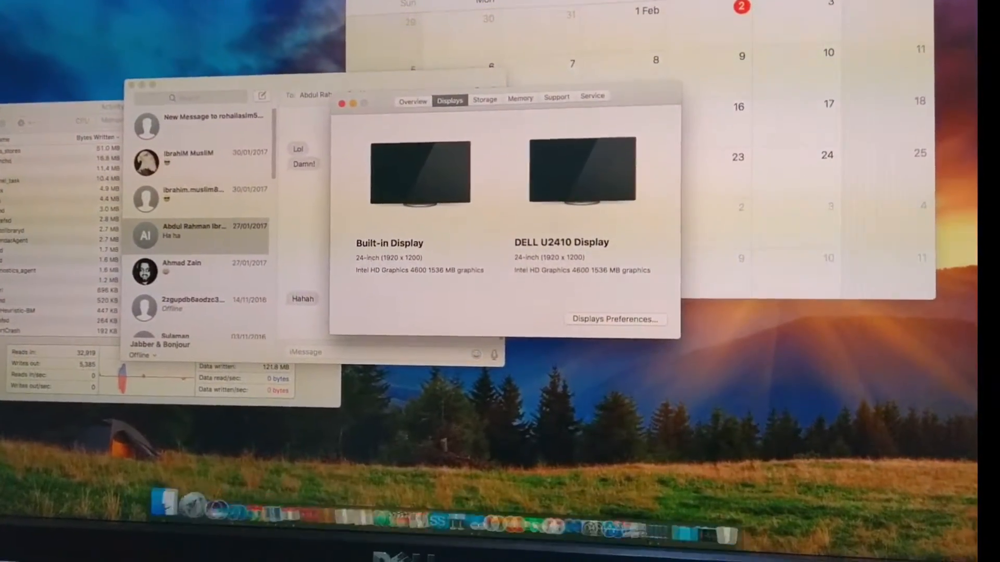
Move About This Mac aside and show the Overview reporting macOS Sierra 10.12.3, Core i5, 8 GB
{"action": "left_click_drag", "start_coordinate": [626, 64], "coordinate": [567, 125]}
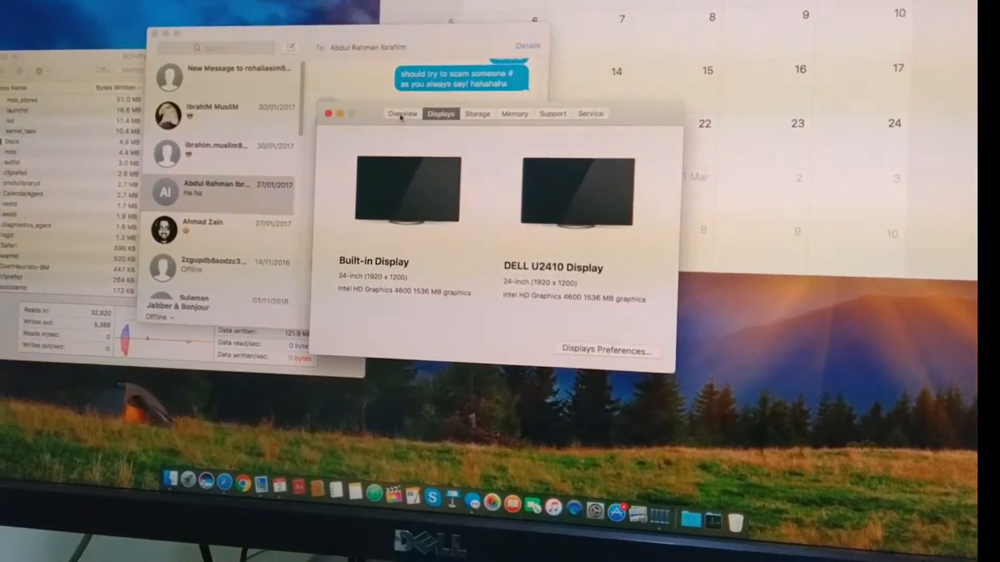
{"action": "left_click", "coordinate": [378, 165]}
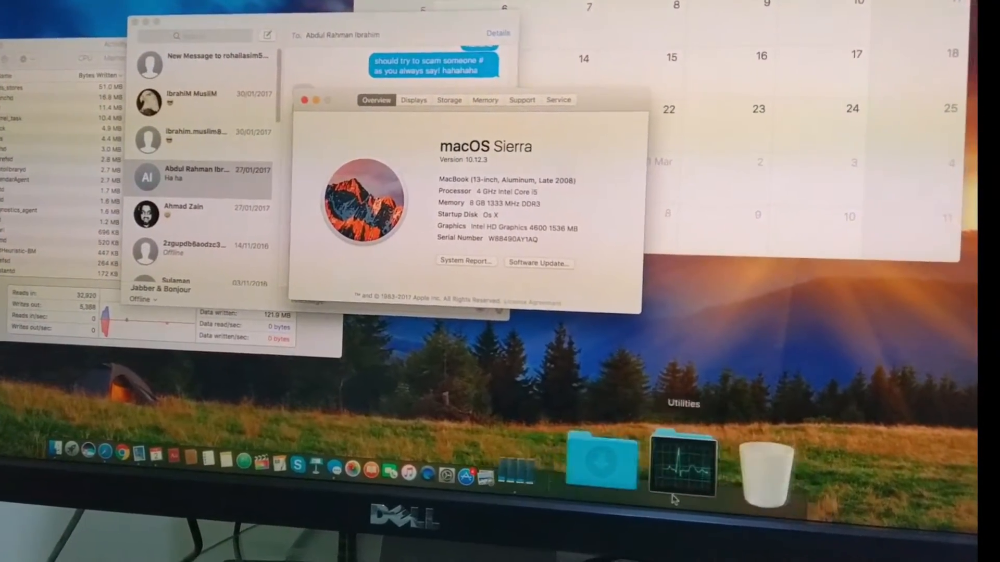
Show the DELL U2410 Displays Arrangement with two monitors side by side, mirroring off
{"action": "left_click", "coordinate": [574, 457]}
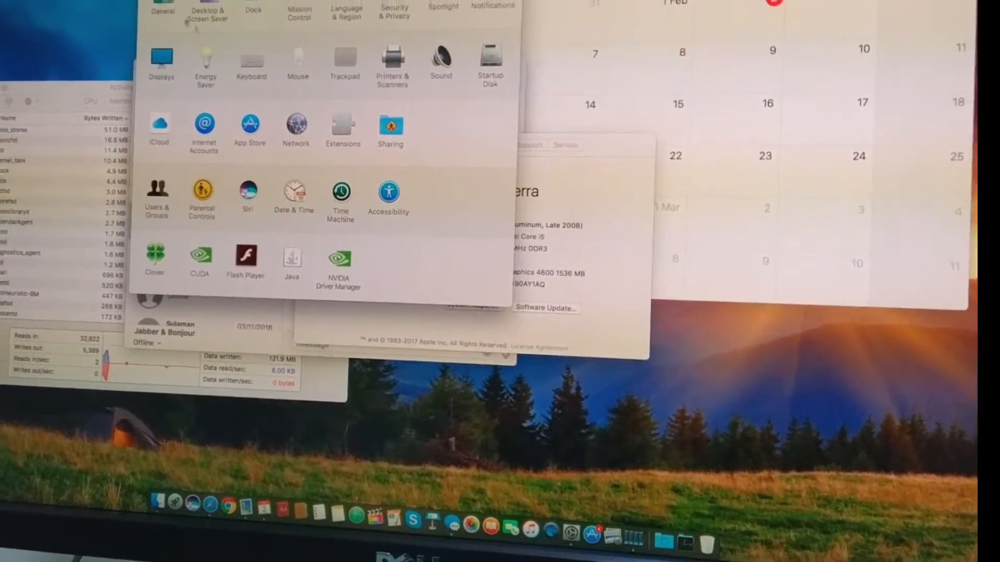
{"action": "left_click", "coordinate": [167, 71]}
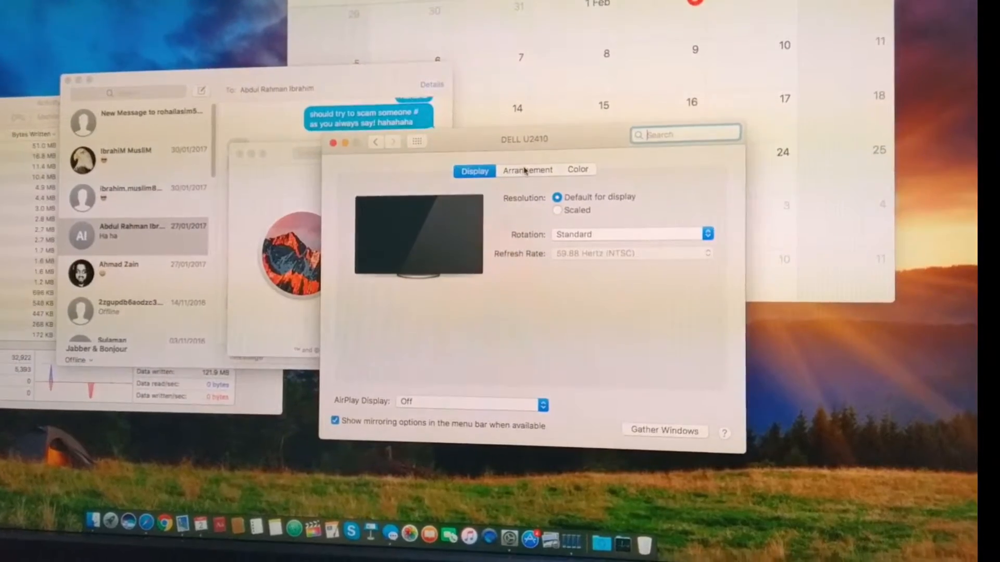
{"action": "left_click", "coordinate": [345, 65]}
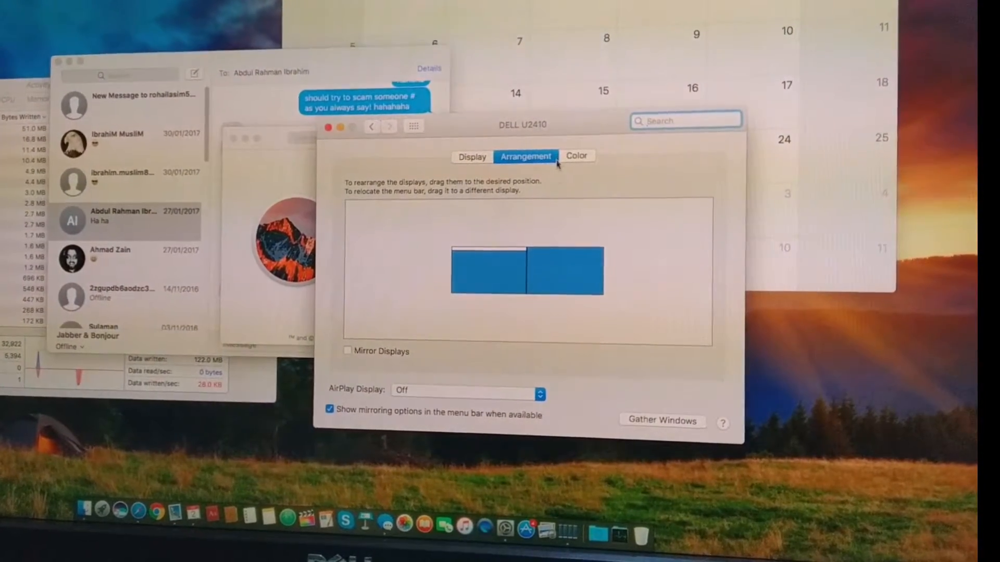